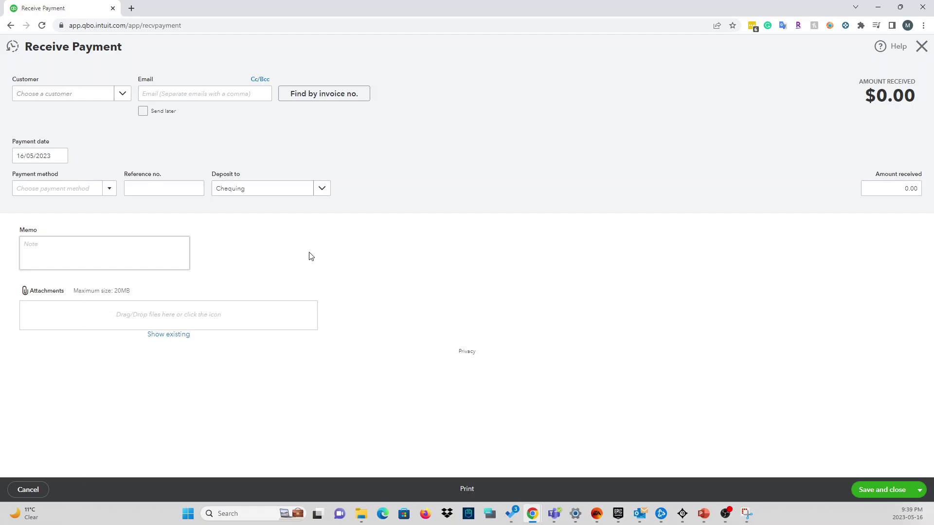
- Fill in a received payment for the customer, applying it to the 305.10 invoice of 16/05/2023 and dating it 31/05/2023
click(68, 96)
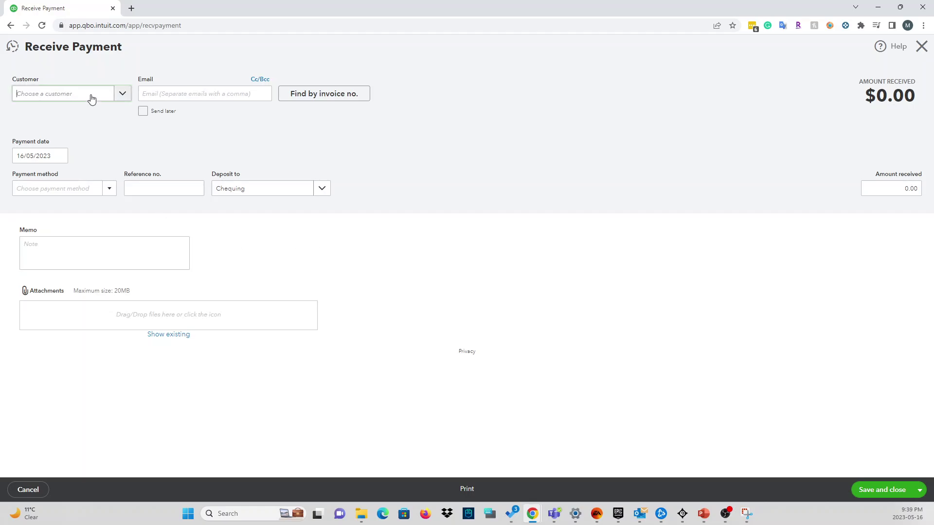
click(68, 236)
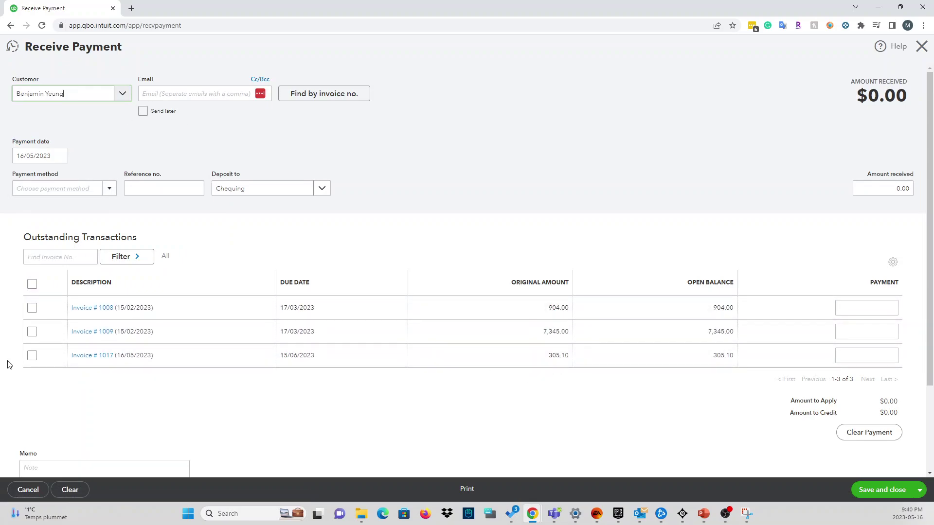
click(32, 356)
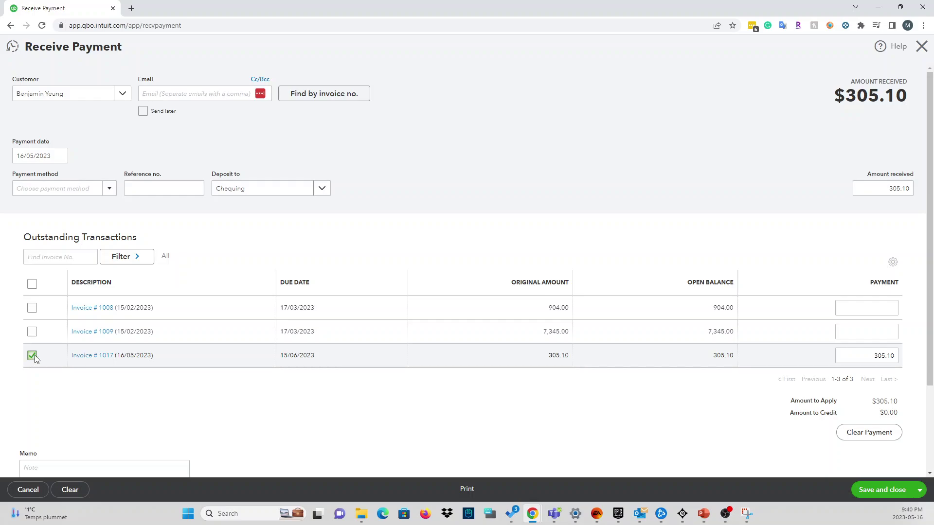
click(60, 156)
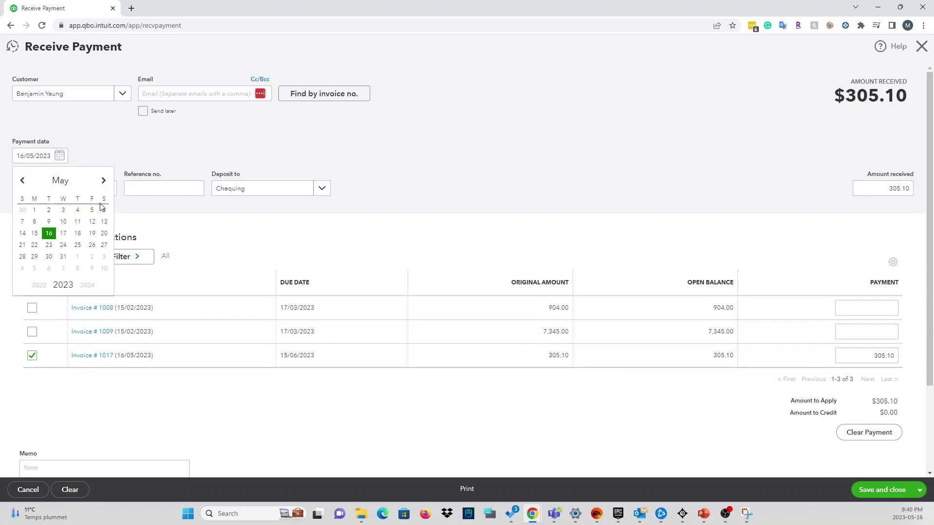
click(64, 265)
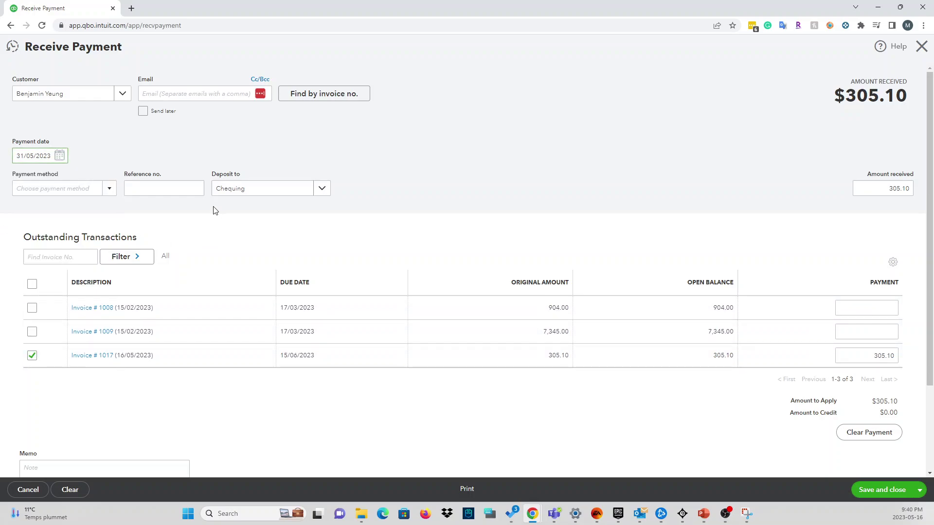
- Check the accounts available for depositing the payment, and leave the payment form without saving
click(323, 189)
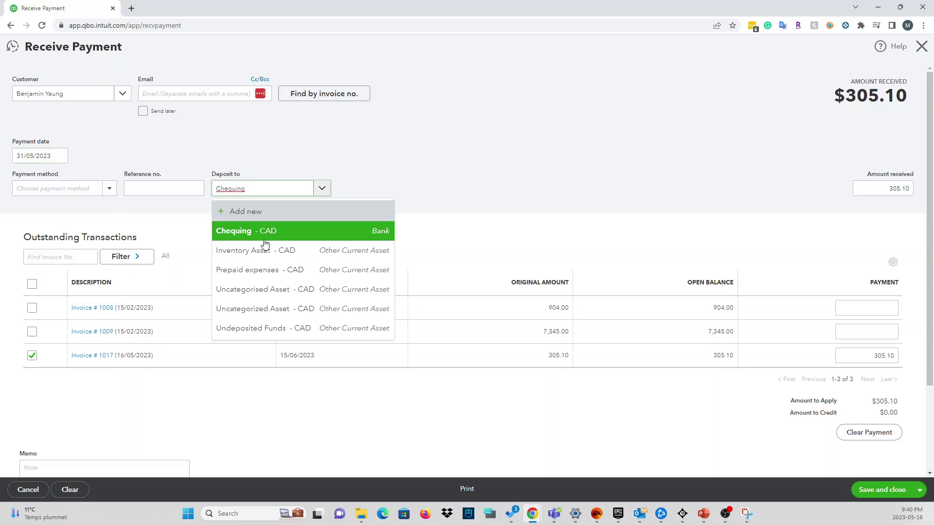
click(511, 160)
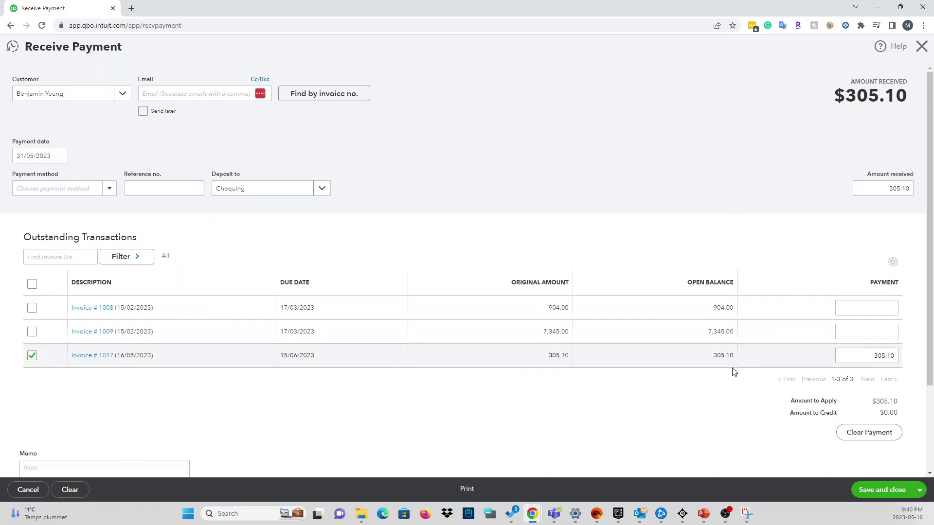
scroll(840, 414, down, 2)
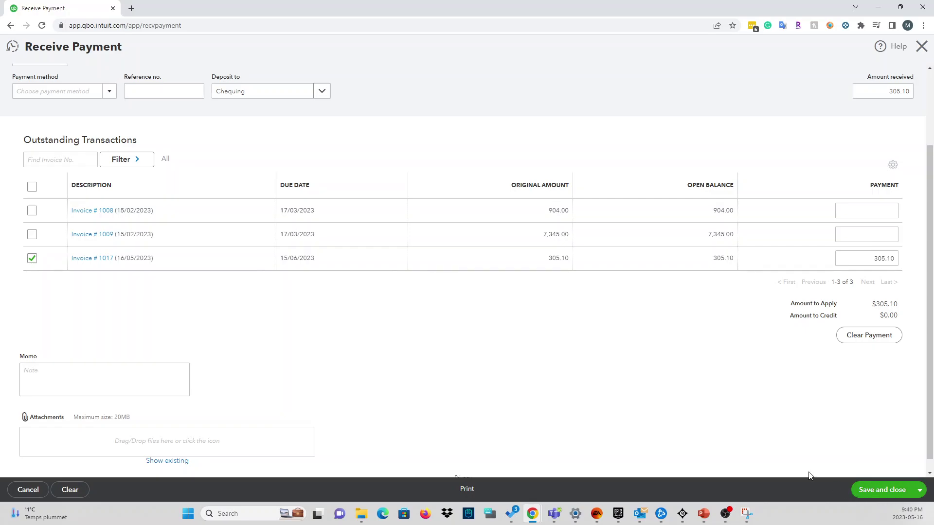
scroll(650, 407, up, 2)
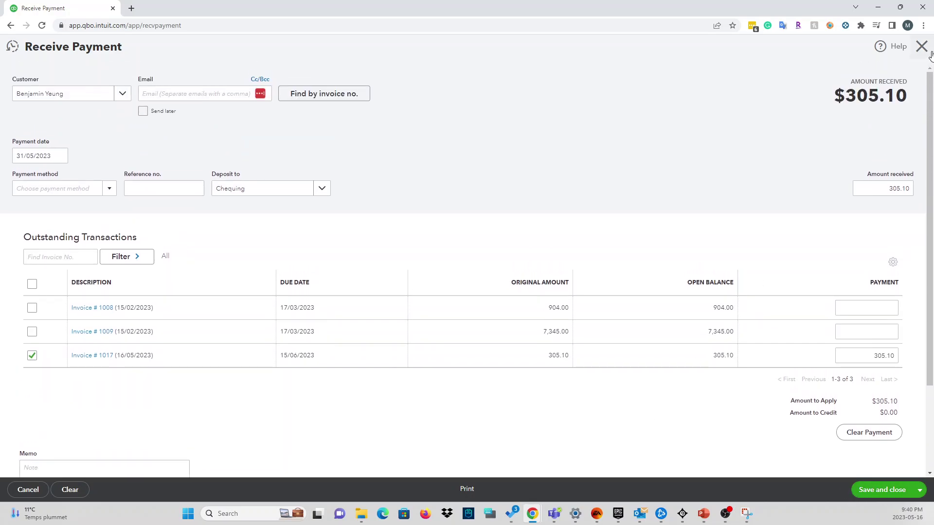
click(921, 48)
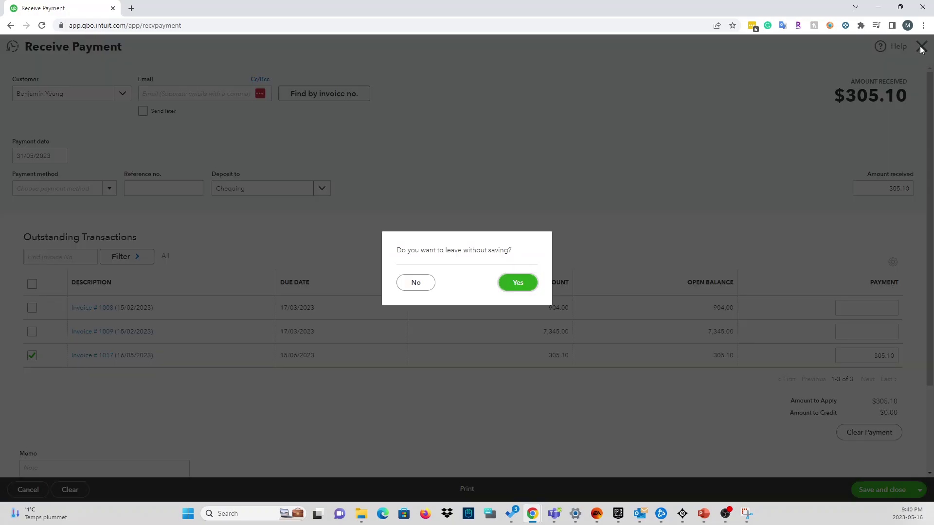
click(530, 290)
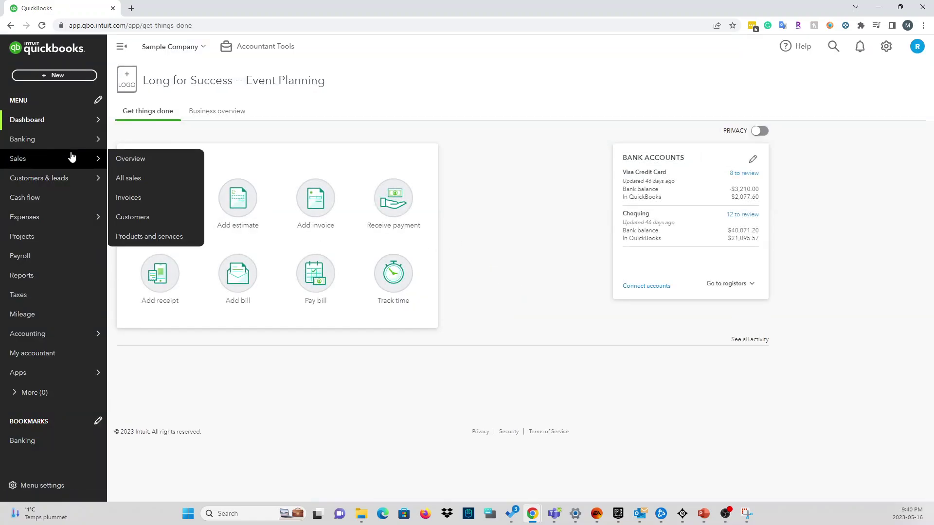
- Open the bank transactions page and dismiss the bank connection introduction
mouse_move(51, 146)
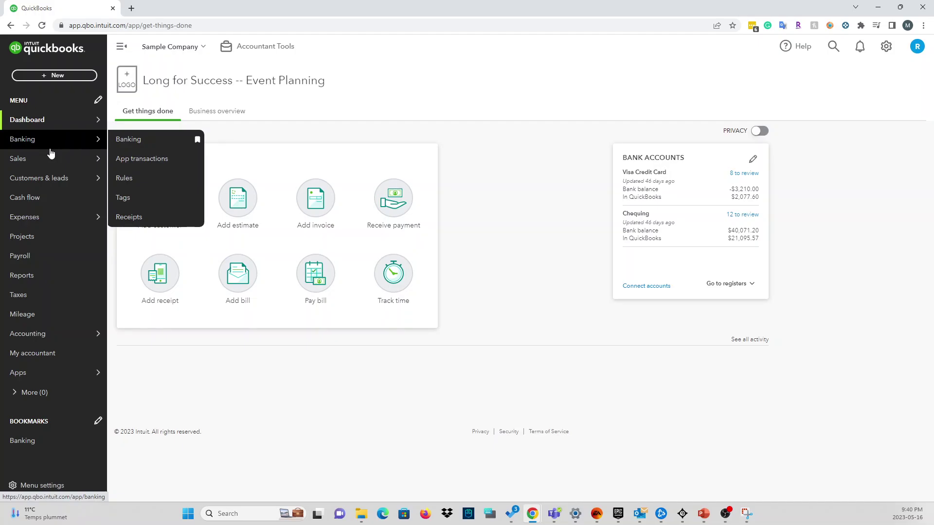
click(115, 142)
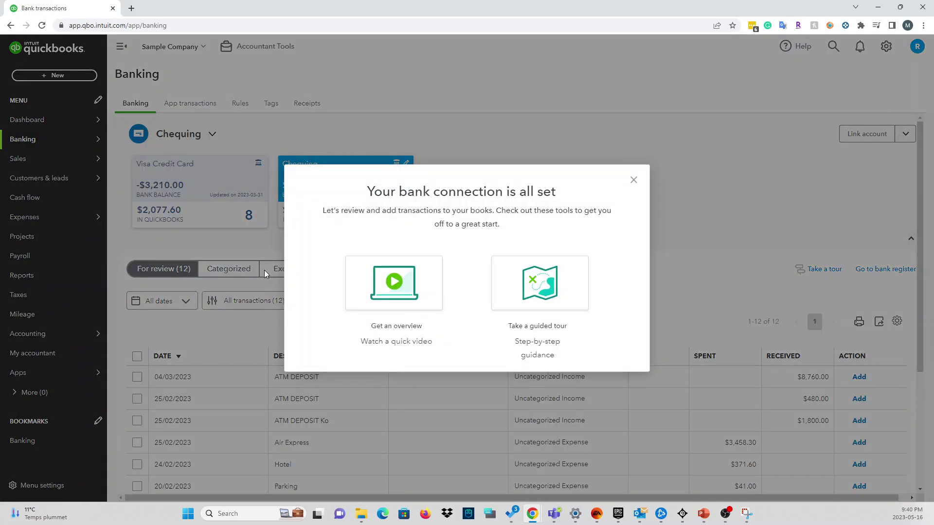
click(633, 180)
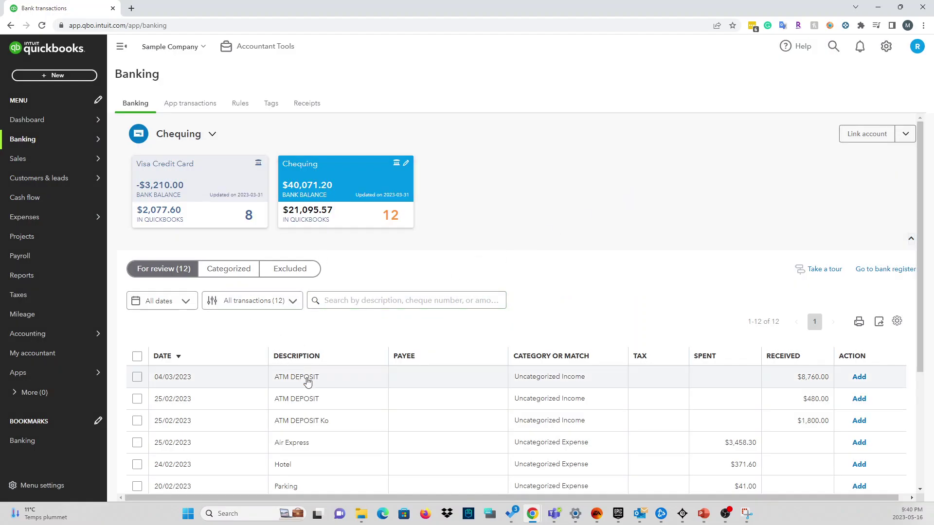
- Expand the $480.00 ATM DEPOSIT of 25/02/2023 in the Chequing review list and inspect its category options
scroll(314, 385, down, 2)
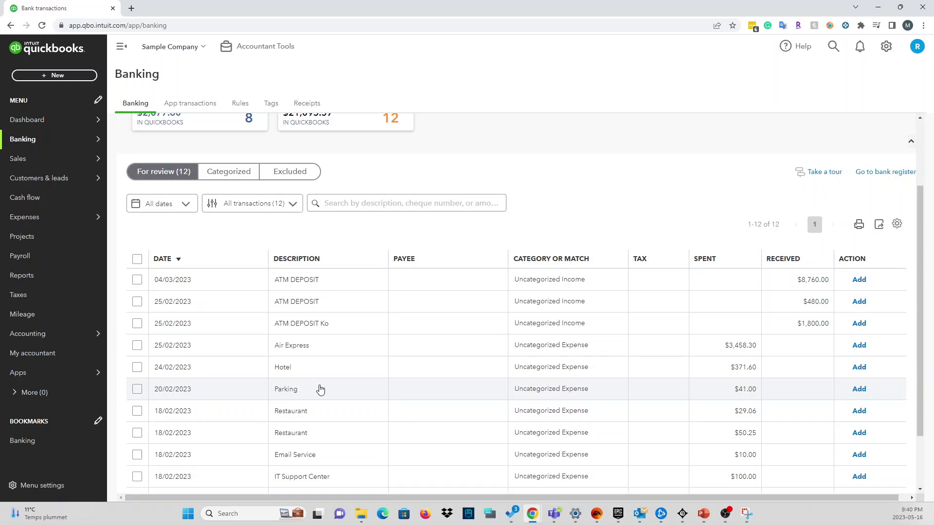
scroll(488, 334, up, 2)
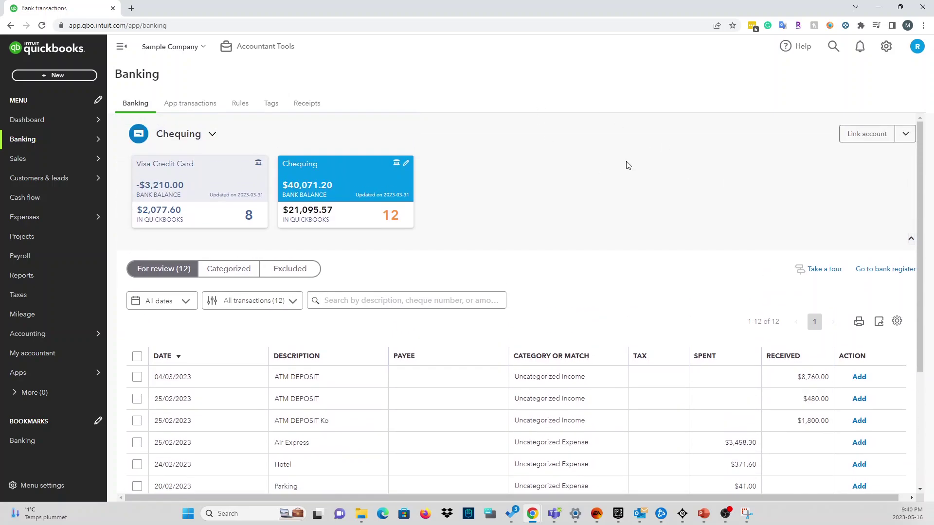
scroll(632, 173, down, 3)
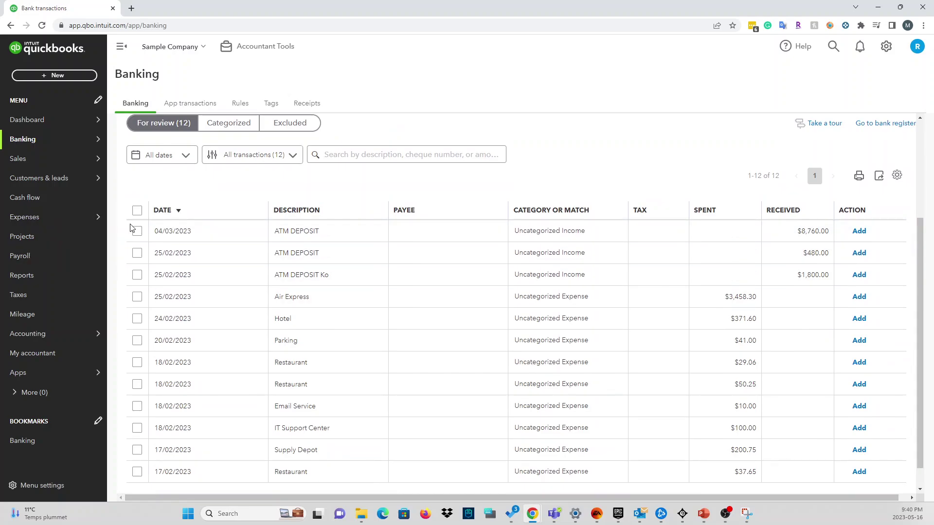
click(323, 259)
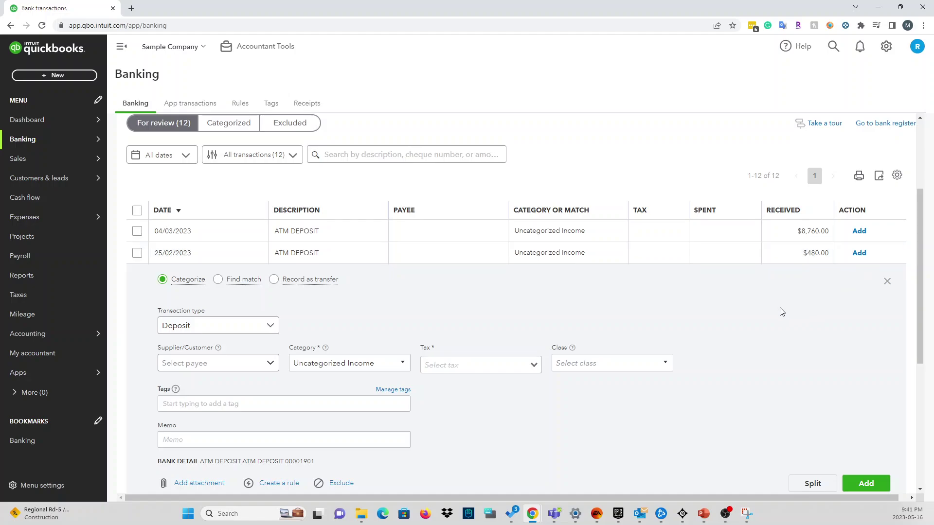
scroll(602, 396, down, 3)
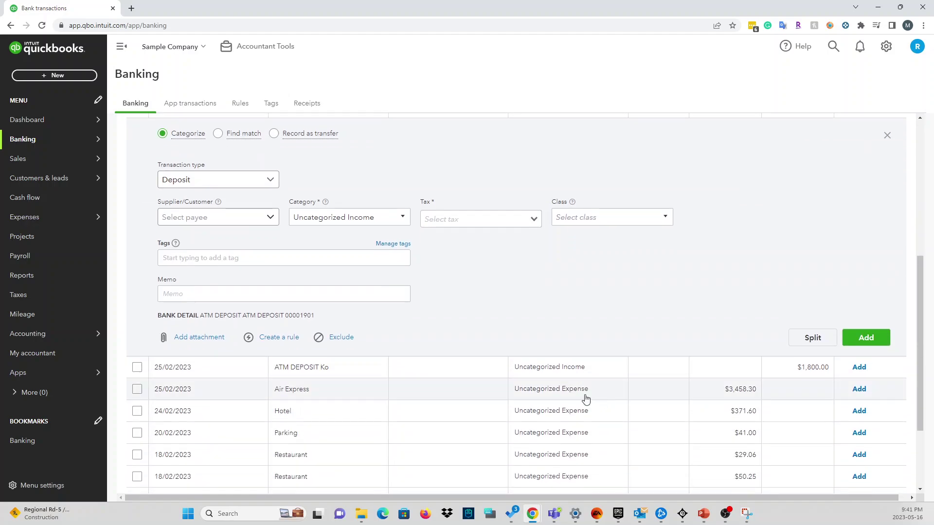
scroll(550, 400, up, 3)
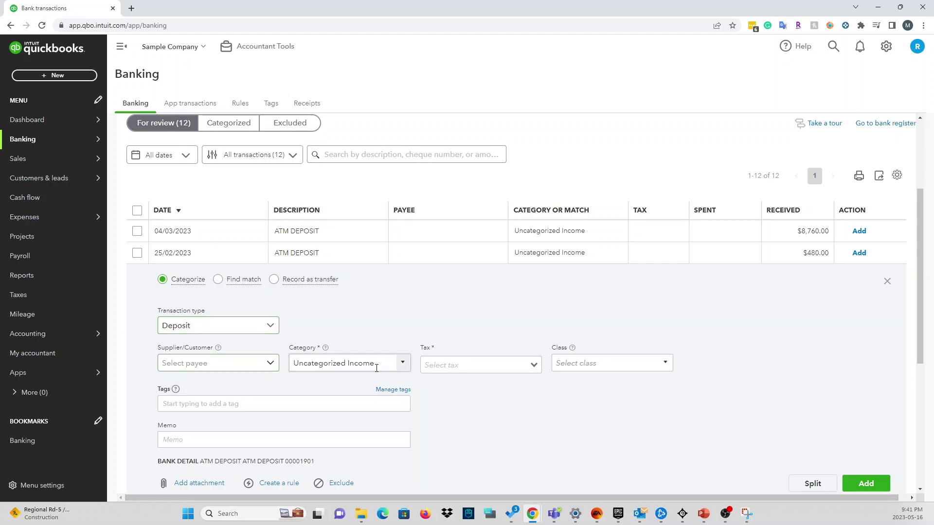
click(402, 365)
click(402, 366)
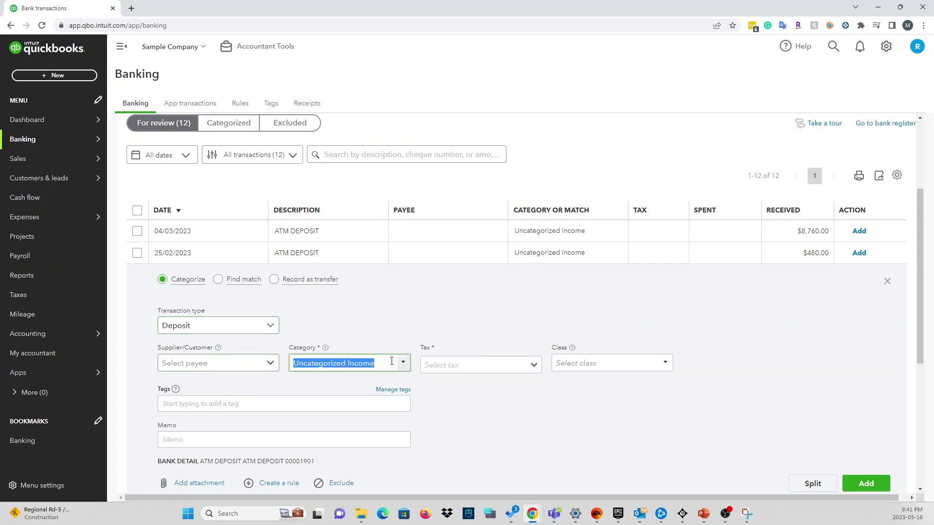
- Look for records matching the $480.00 deposit, try the Resolve option on and off, and close the match window
click(240, 287)
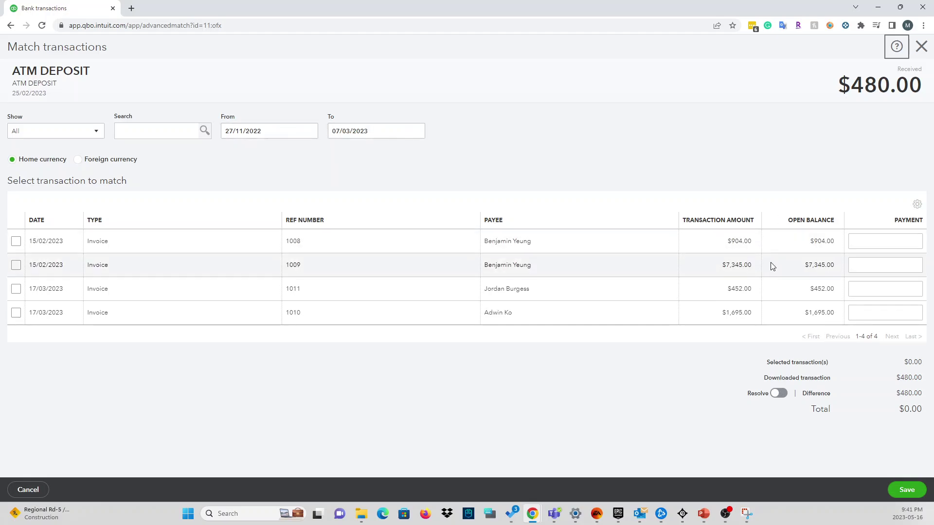
click(779, 394)
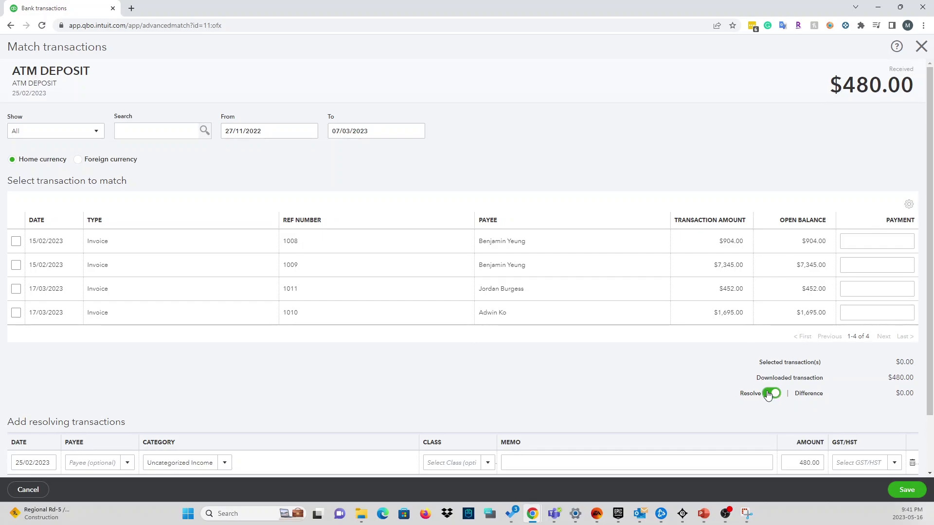
click(769, 394)
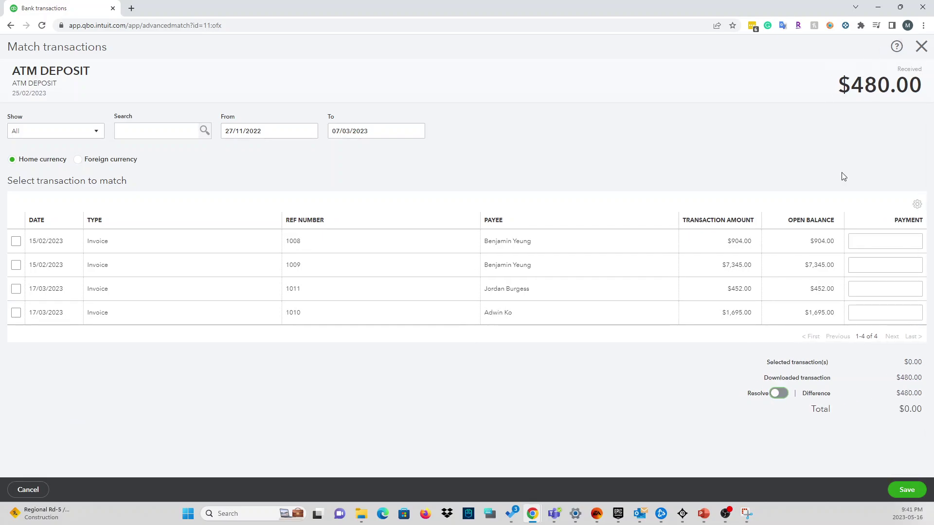
click(921, 48)
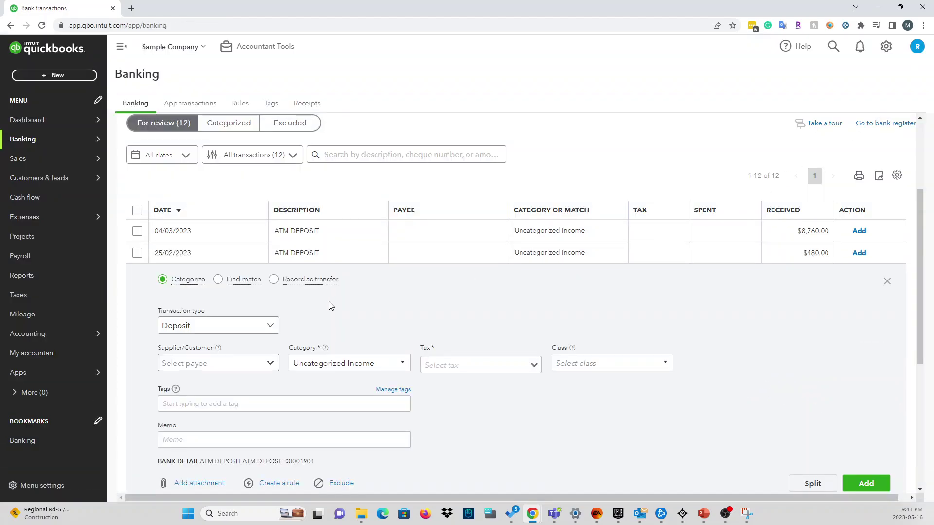
- Try matching the $480.00 deposit to the $904.00 invoice, and leave the match window without saving
scroll(711, 341, down, 5)
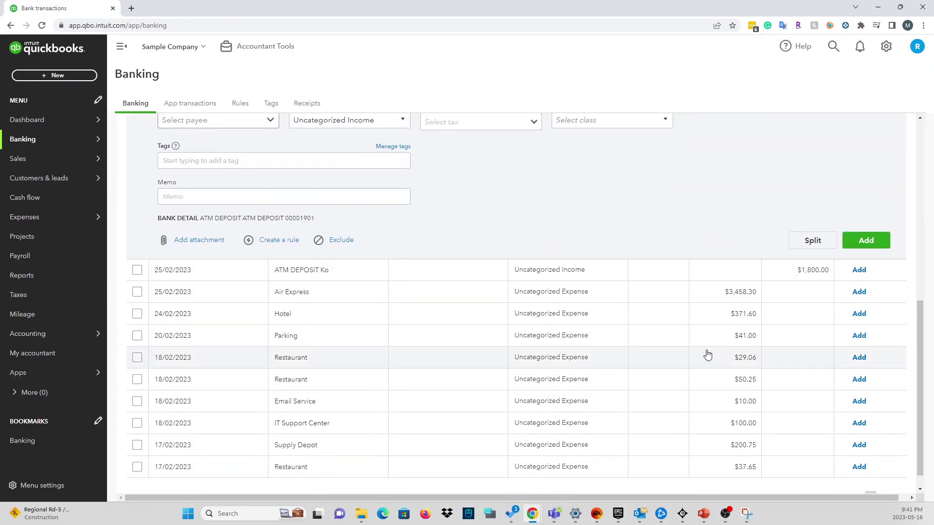
scroll(684, 358, up, 7)
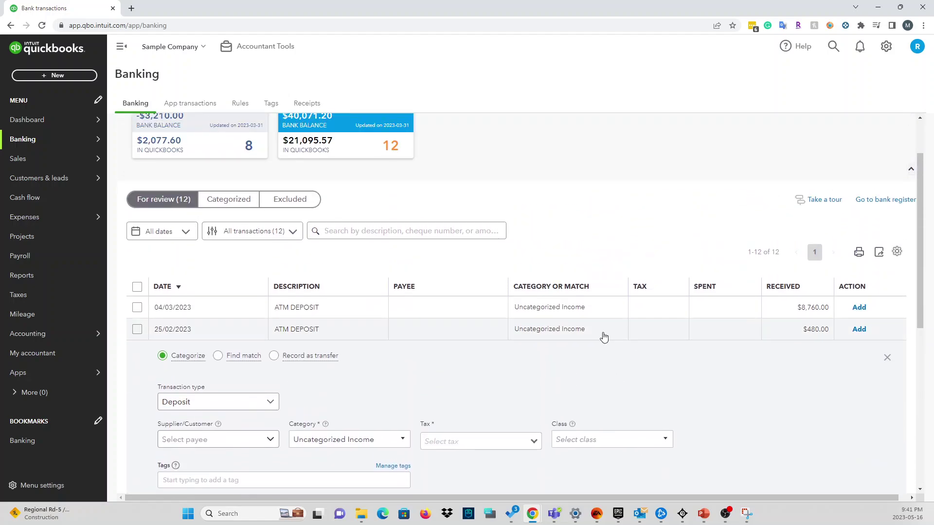
scroll(331, 360, down, 3)
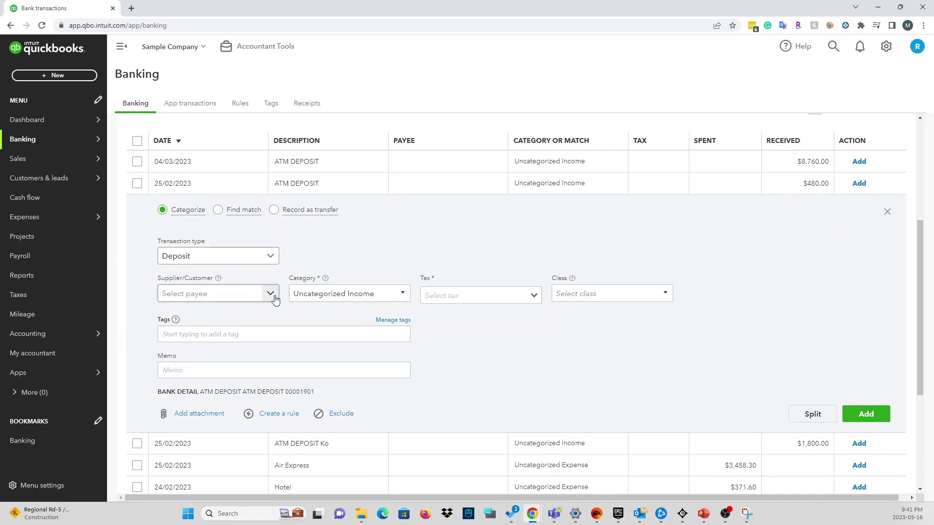
click(241, 213)
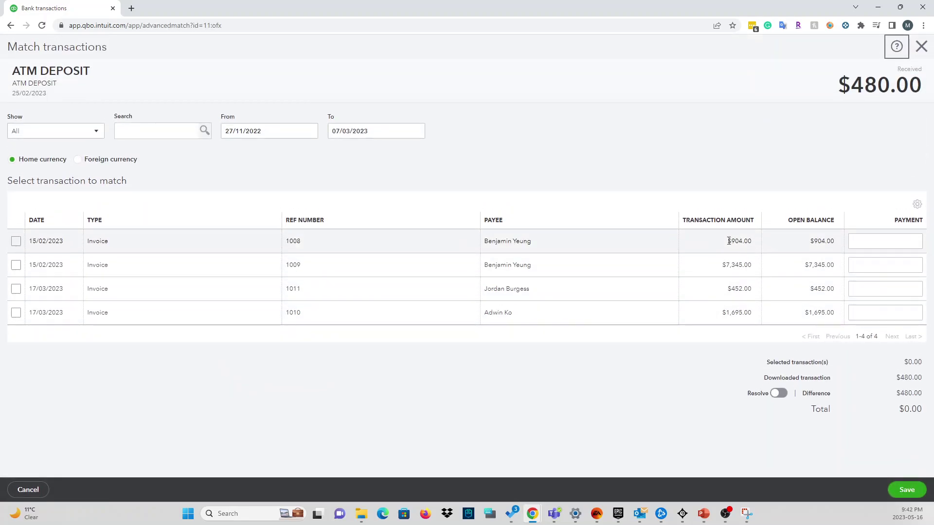
click(20, 238)
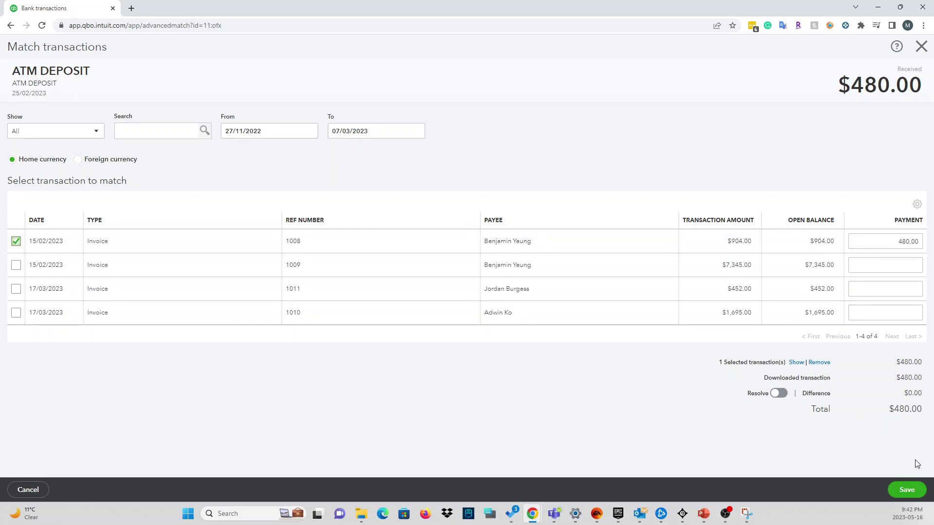
click(923, 47)
click(517, 284)
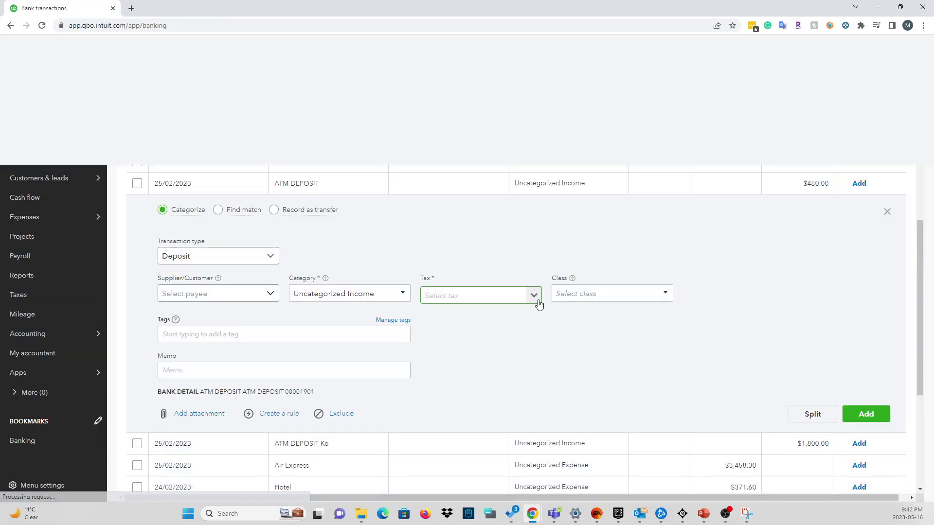
scroll(671, 370, down, 3)
scroll(651, 355, up, 4)
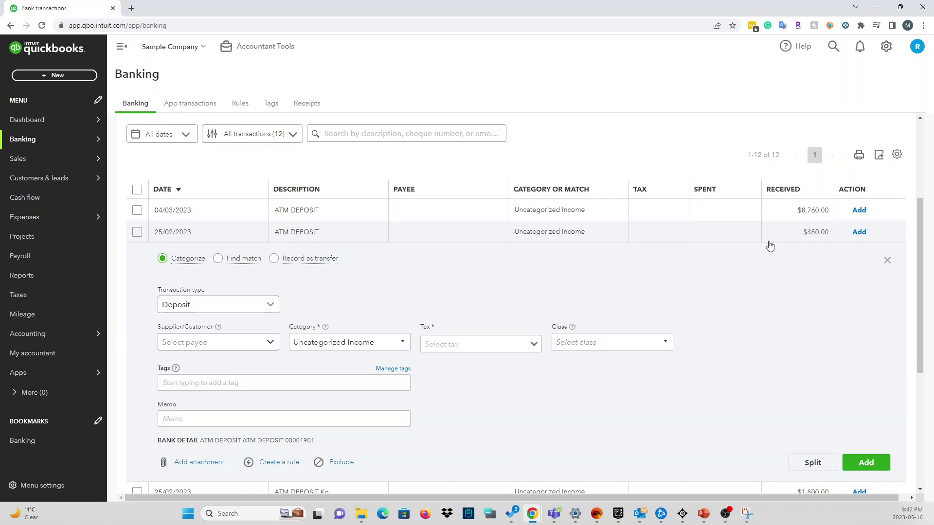
scroll(515, 390, down, 5)
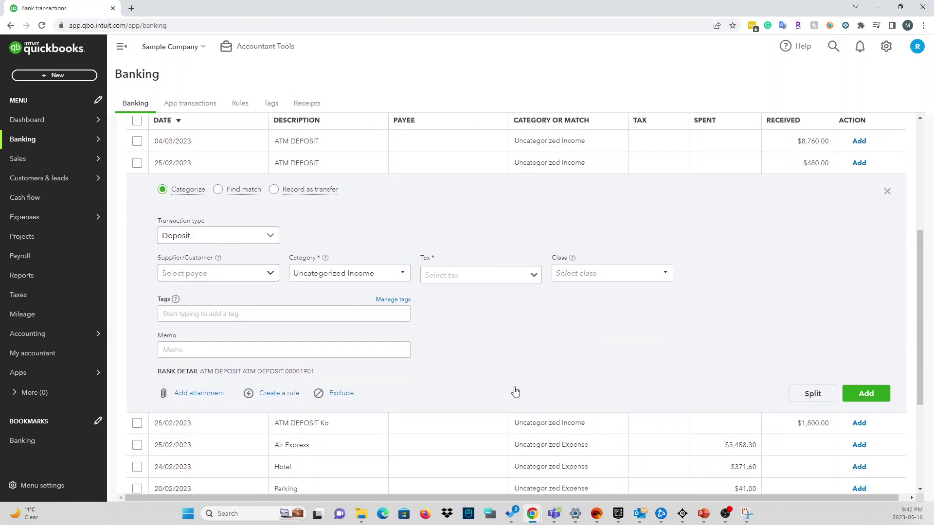
scroll(515, 413, up, 5)
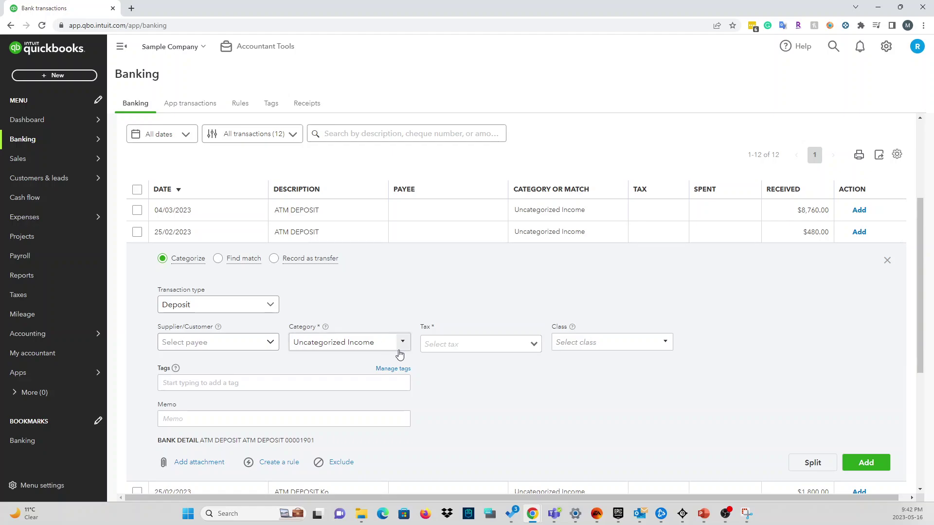
scroll(448, 396, up, 2)
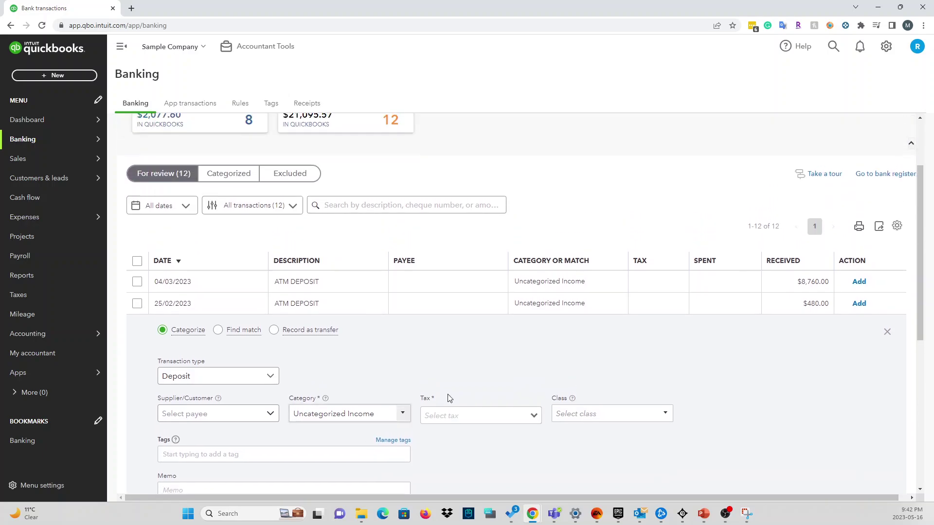
- Start a new received payment and select the customer who owes the $305.10 invoice
scroll(779, 430, up, 2)
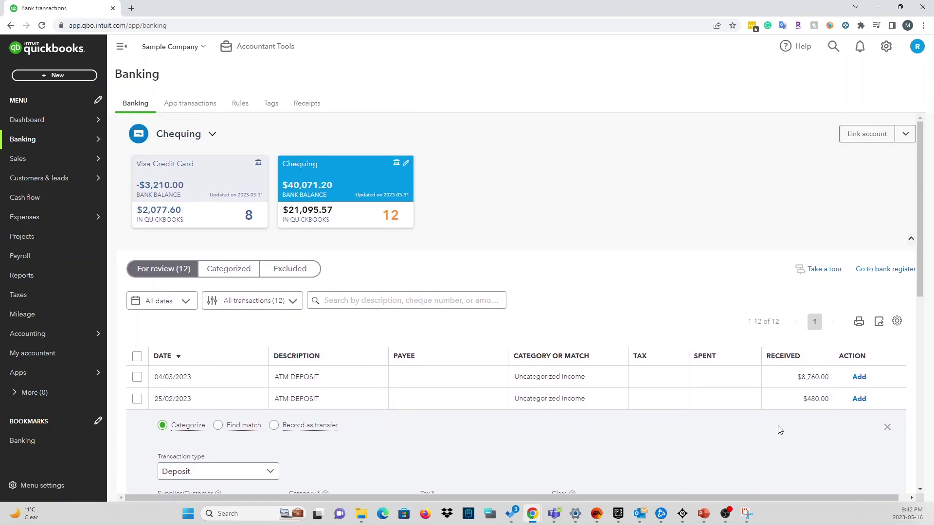
scroll(811, 443, down, 1)
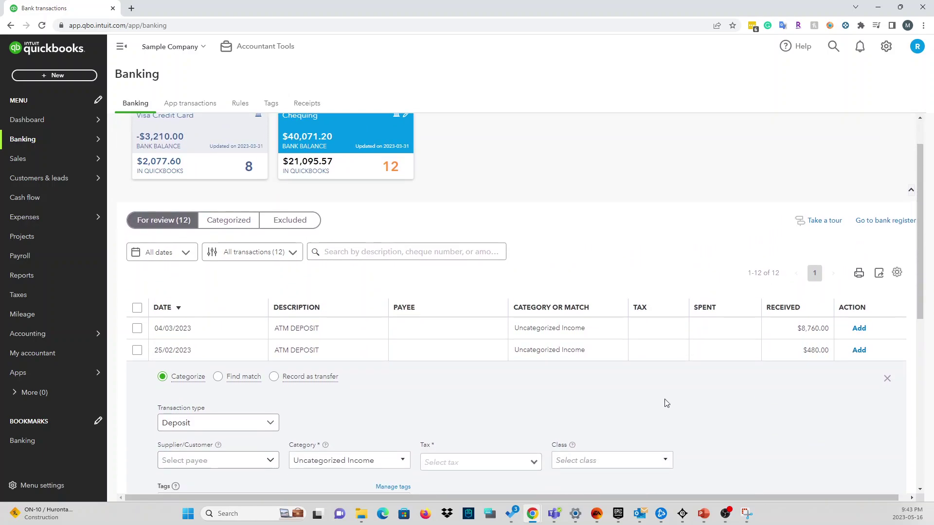
mouse_move(27, 114)
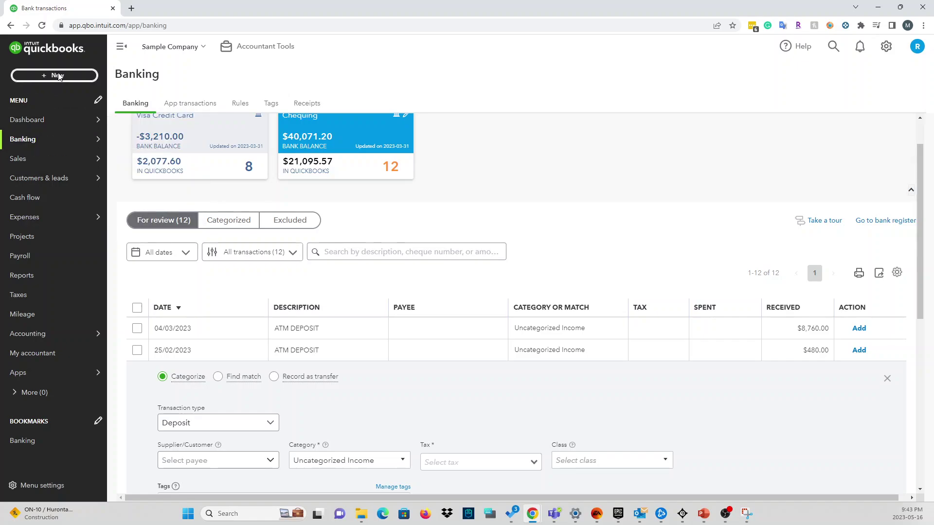
click(55, 75)
click(818, 408)
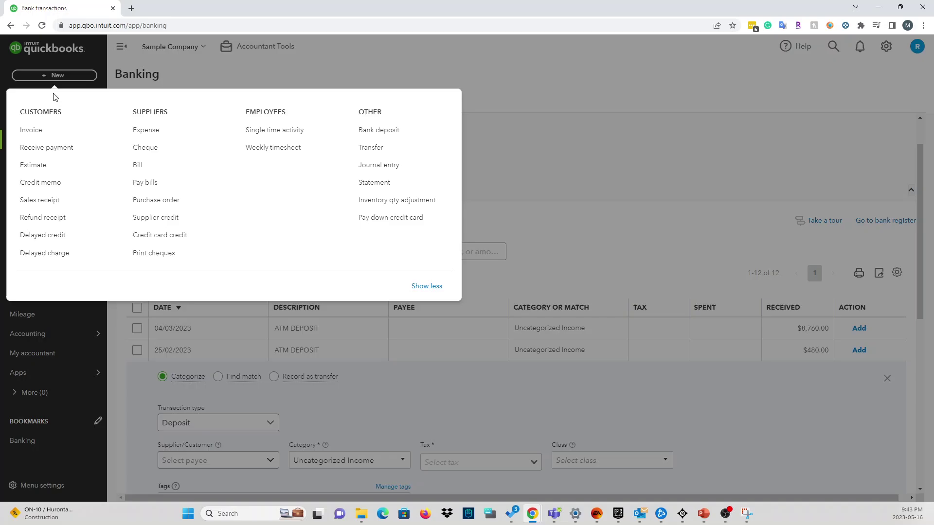
click(51, 148)
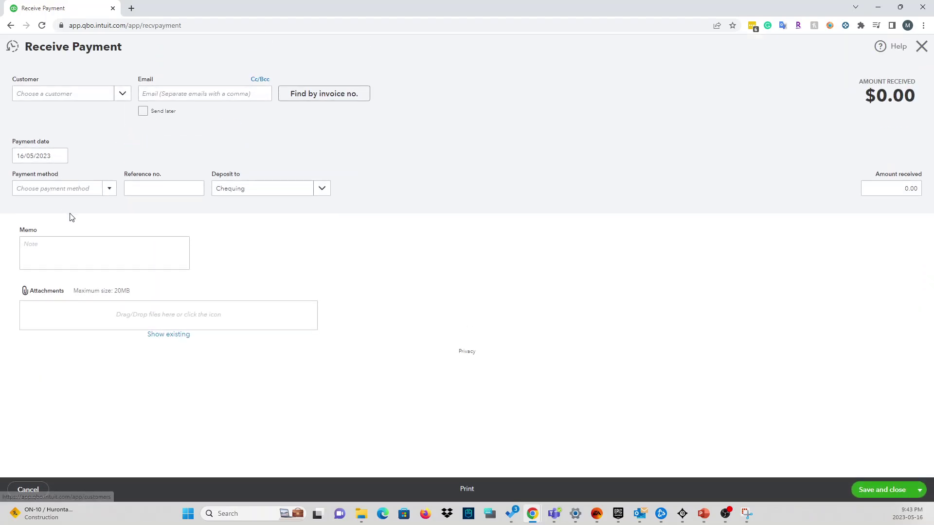
click(105, 101)
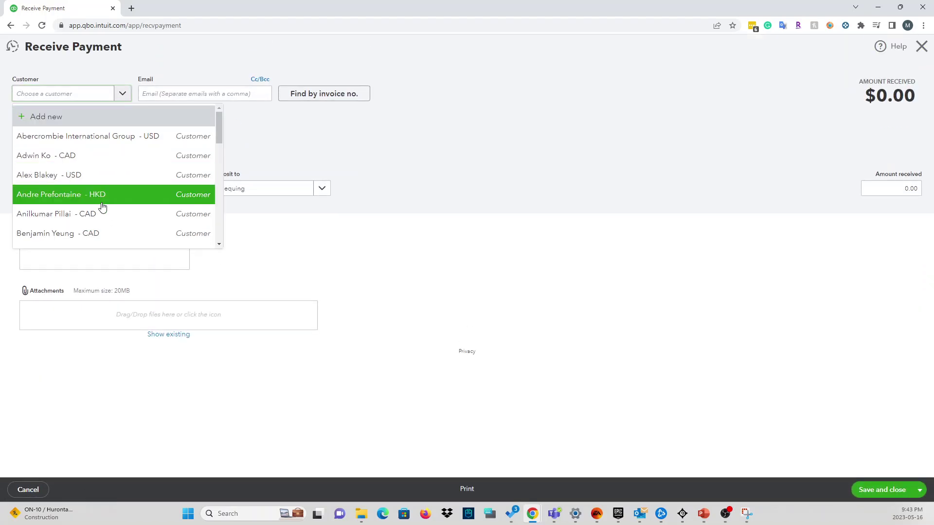
click(87, 232)
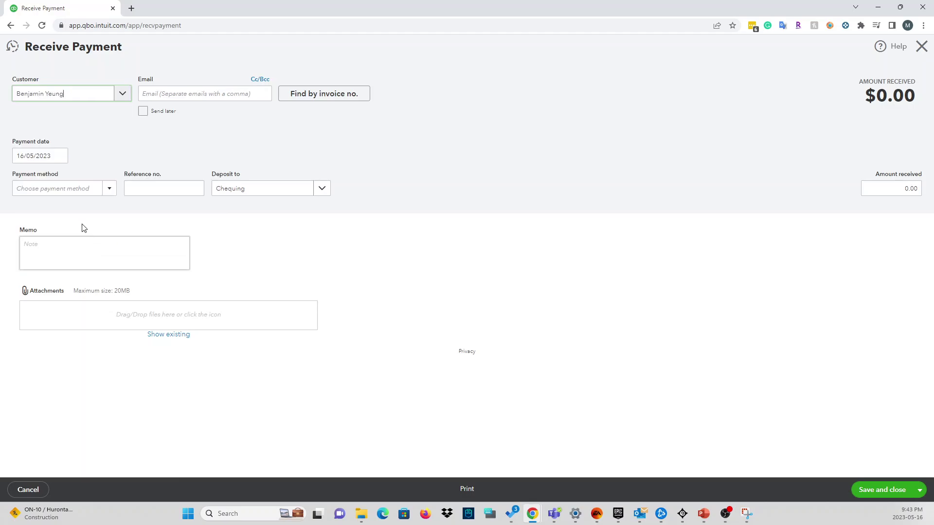
- Date the payment 31/05/2023, apply it to the $305.10 invoice of 16/05/2023, and save and close it
click(56, 161)
click(63, 257)
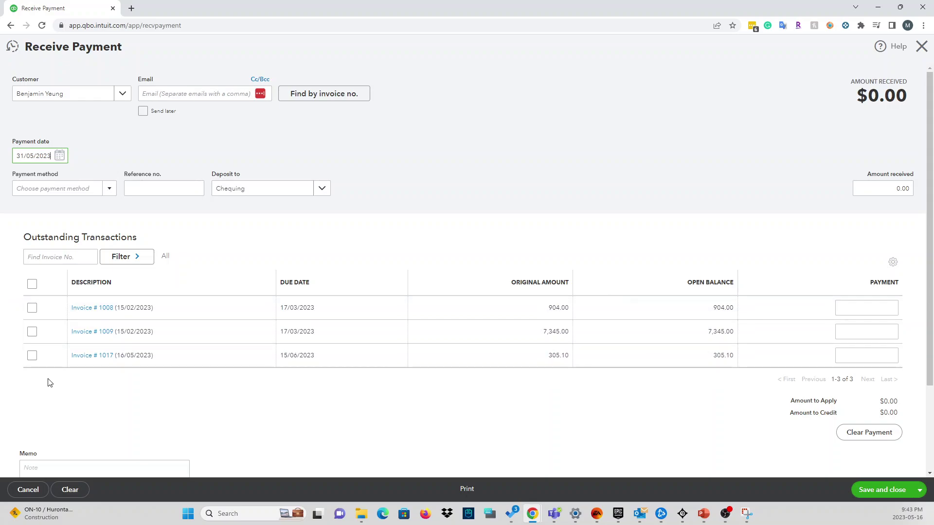
click(32, 356)
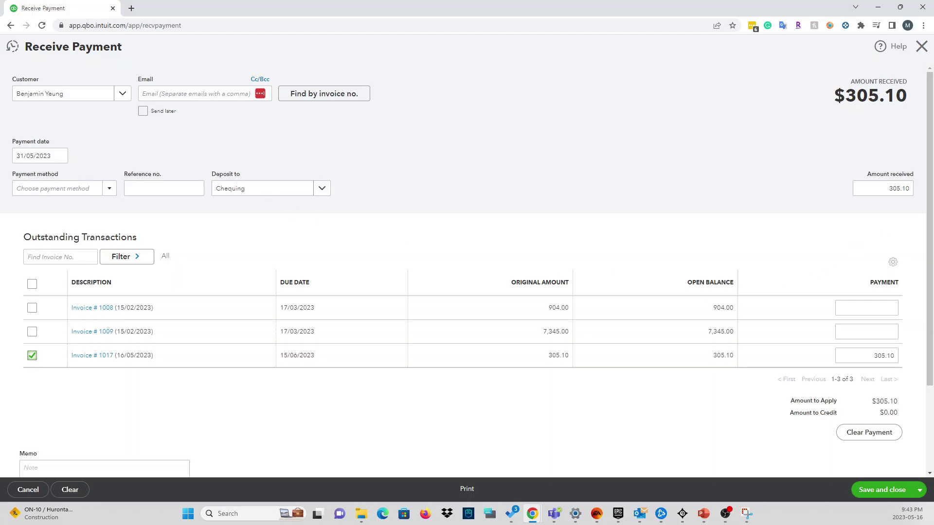
click(888, 493)
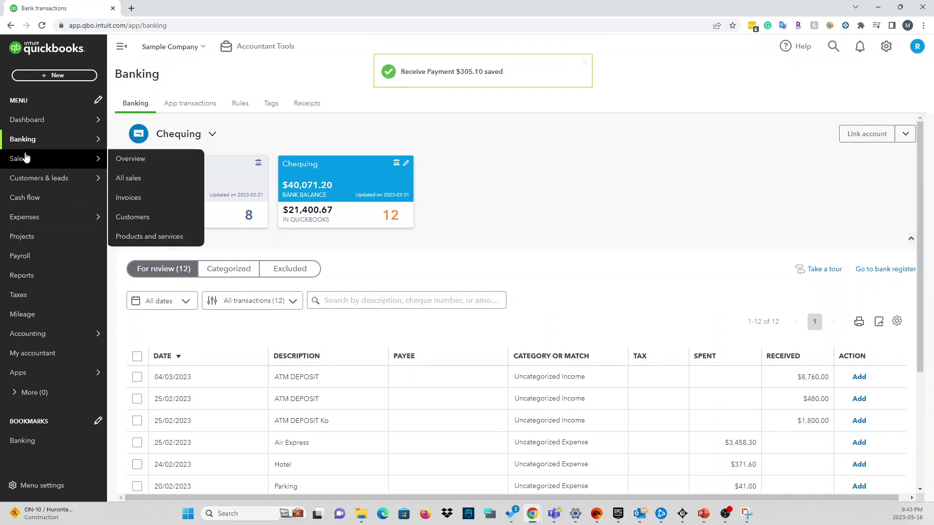
- Open the sales invoices list and look through the status of the listed invoices
mouse_move(24, 145)
mouse_move(102, 159)
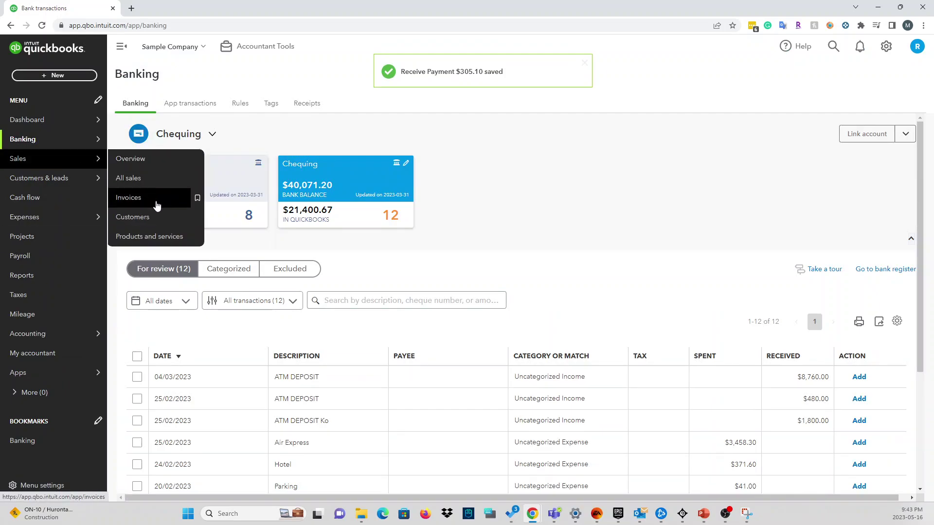
click(157, 203)
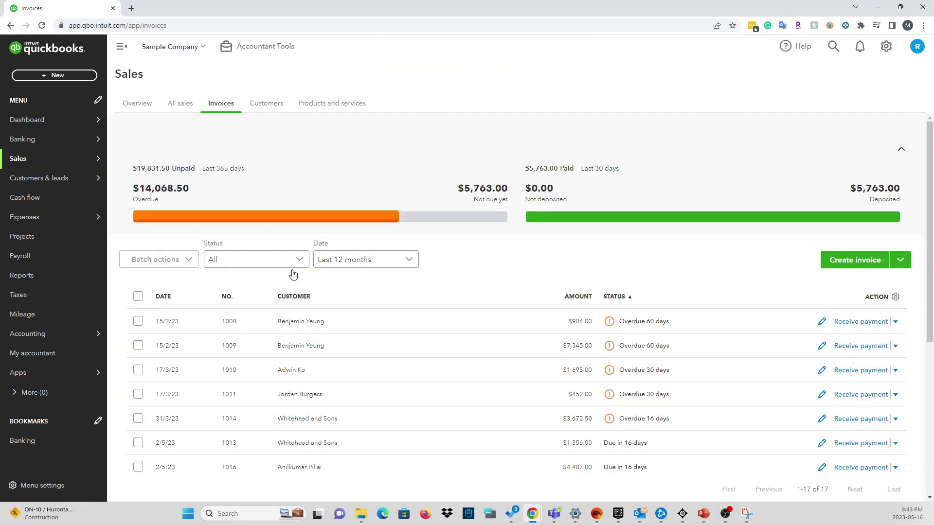
scroll(365, 329, down, 1)
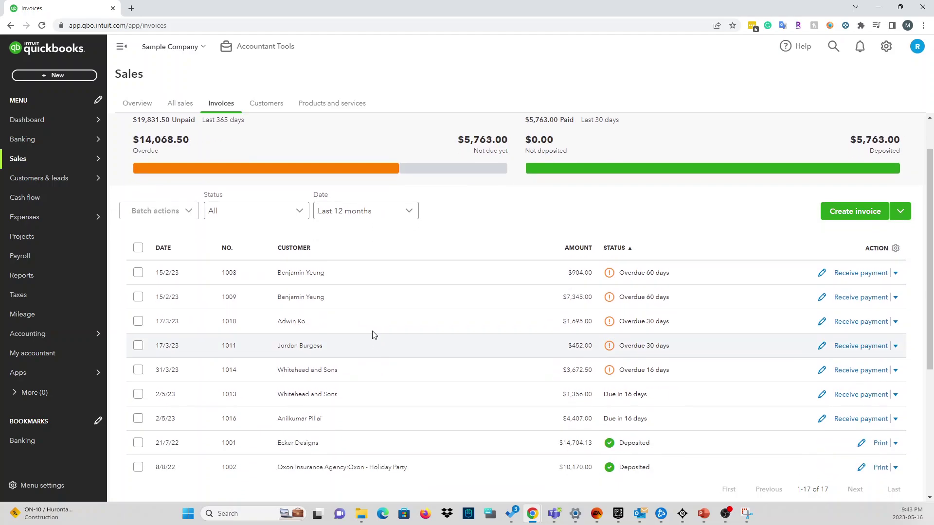
scroll(327, 329, down, 2)
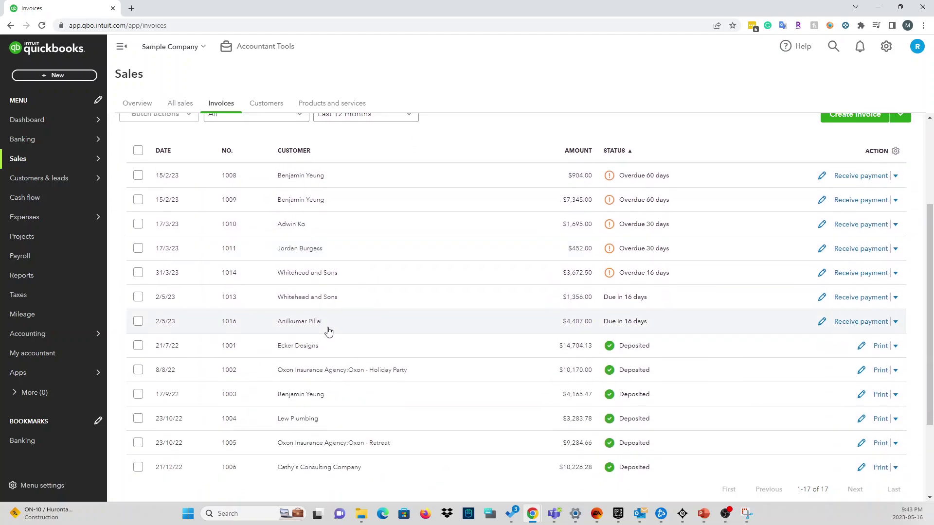
scroll(562, 389, up, 3)
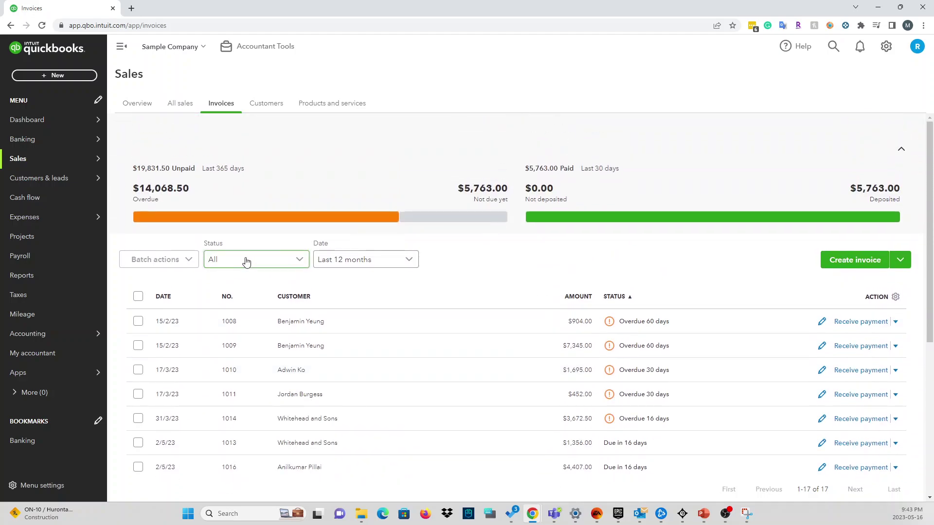
- Filter the invoices by Deposited status and check the list for the $305.10 invoice
click(246, 262)
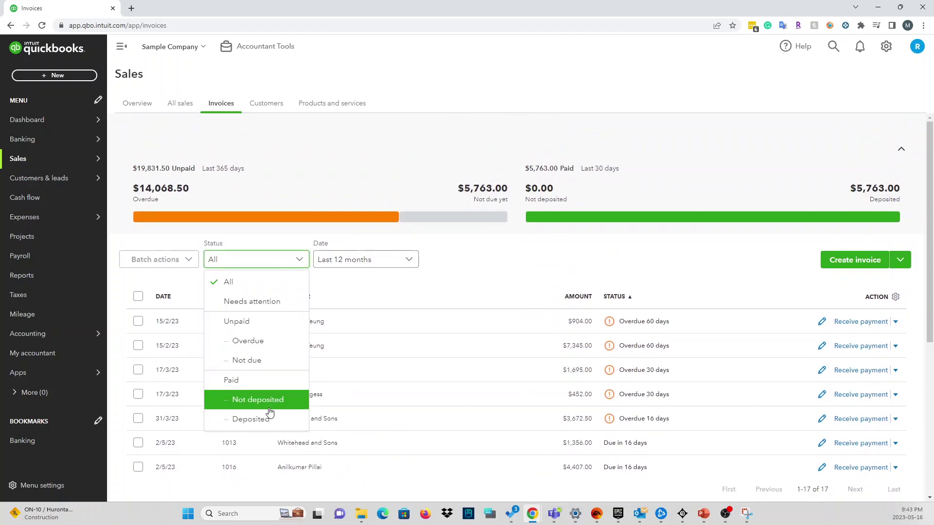
click(271, 418)
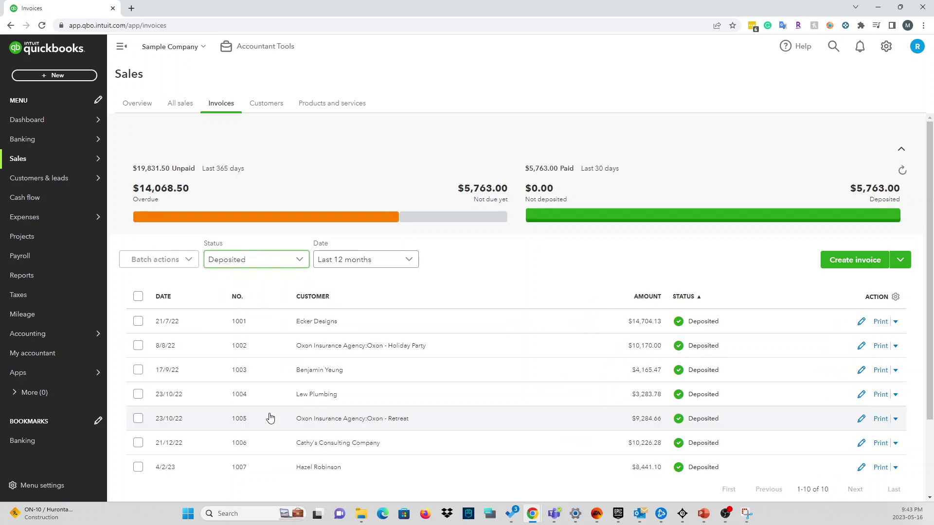
scroll(373, 360, down, 2)
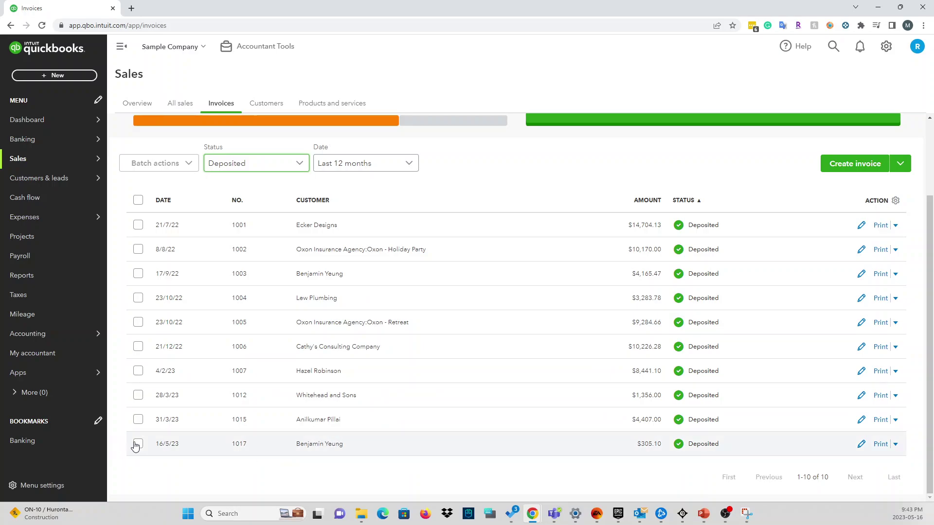
scroll(375, 421, up, 2)
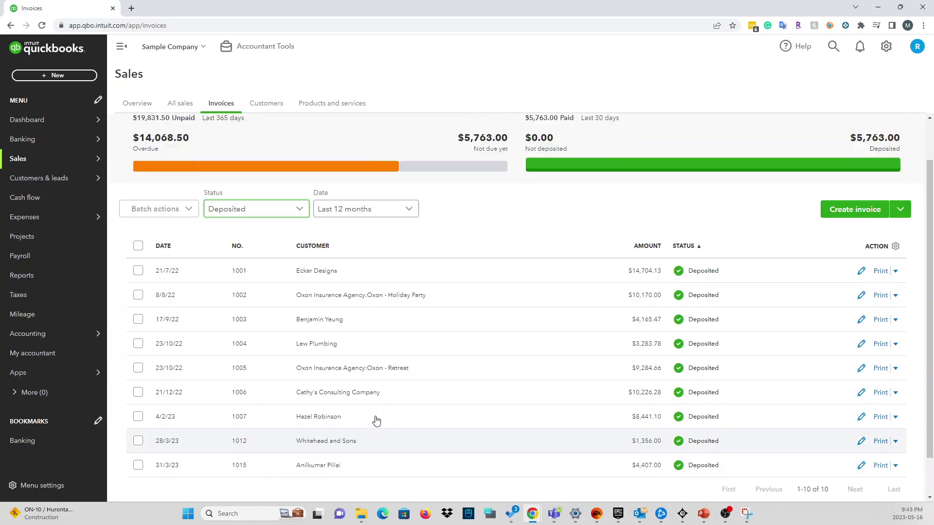
- View the Overdue invoices, switch the status filter to Not due, and review the other filter choices without changing it
click(253, 266)
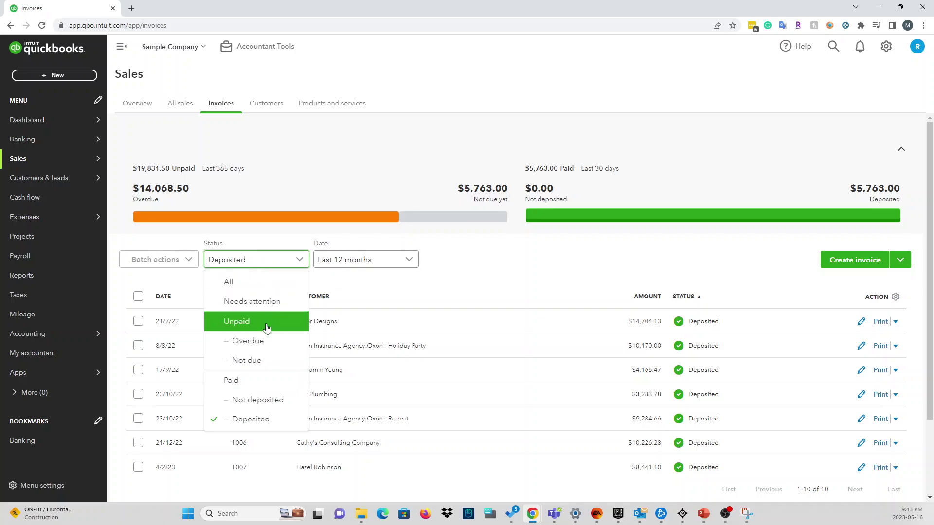
click(269, 345)
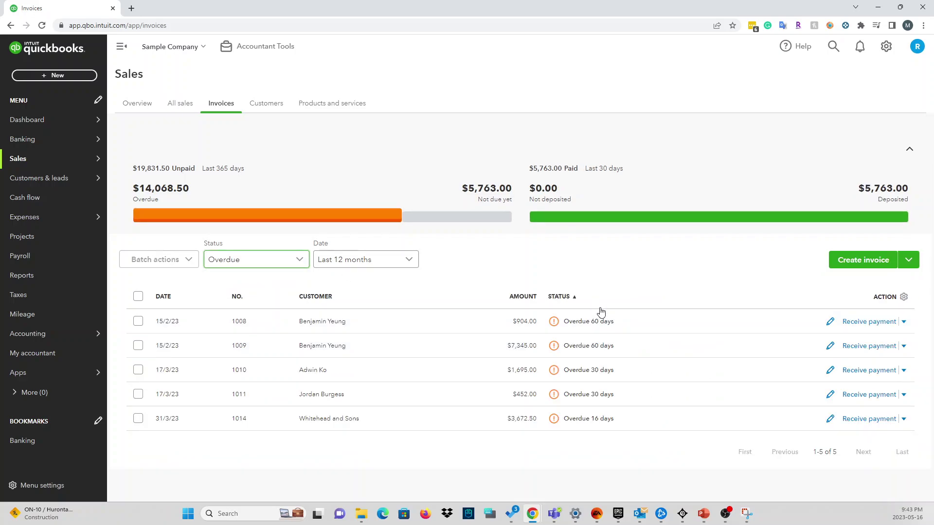
click(250, 262)
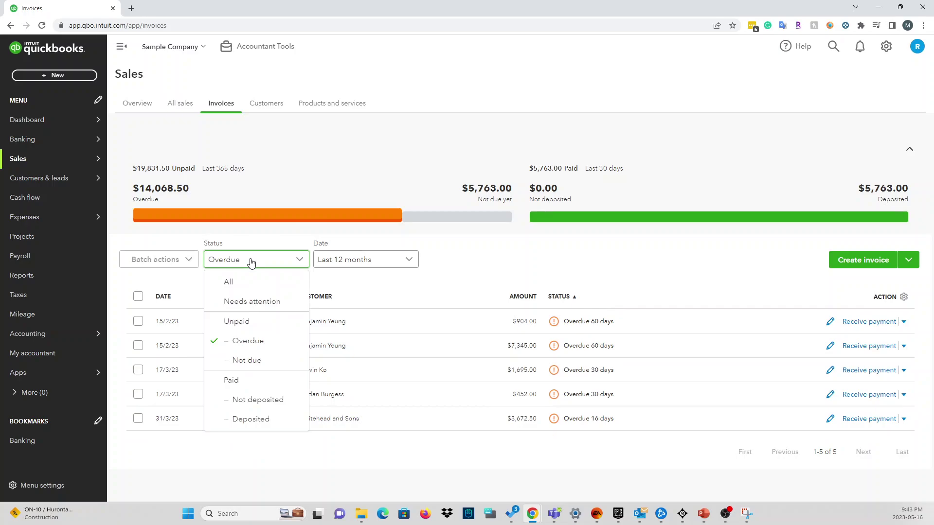
click(253, 358)
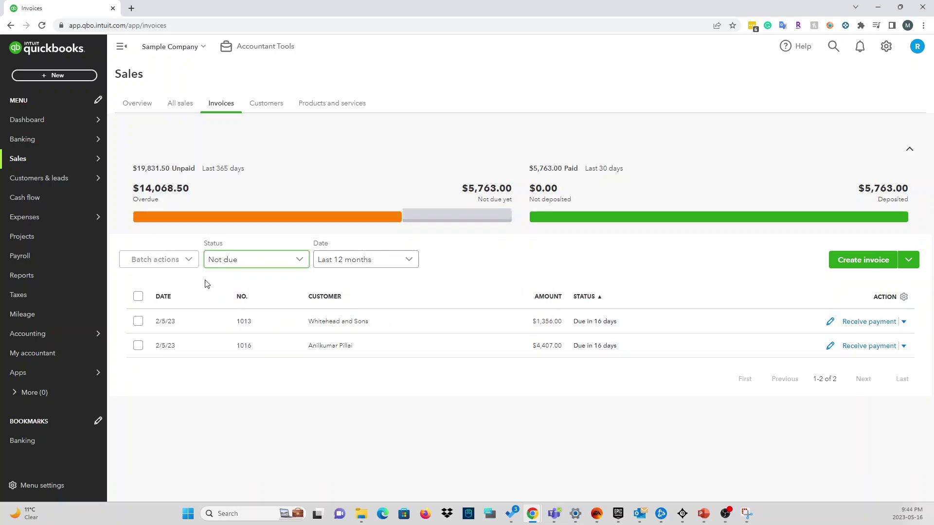
click(271, 264)
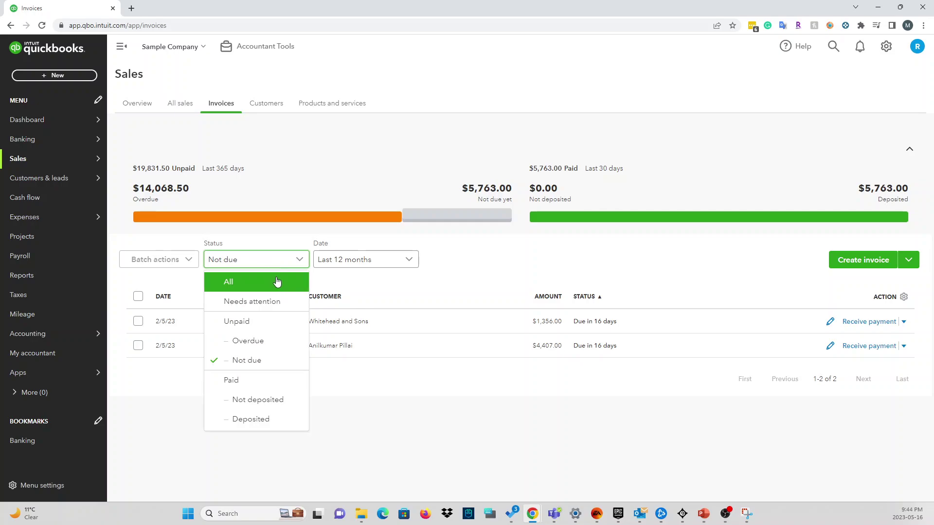
click(334, 279)
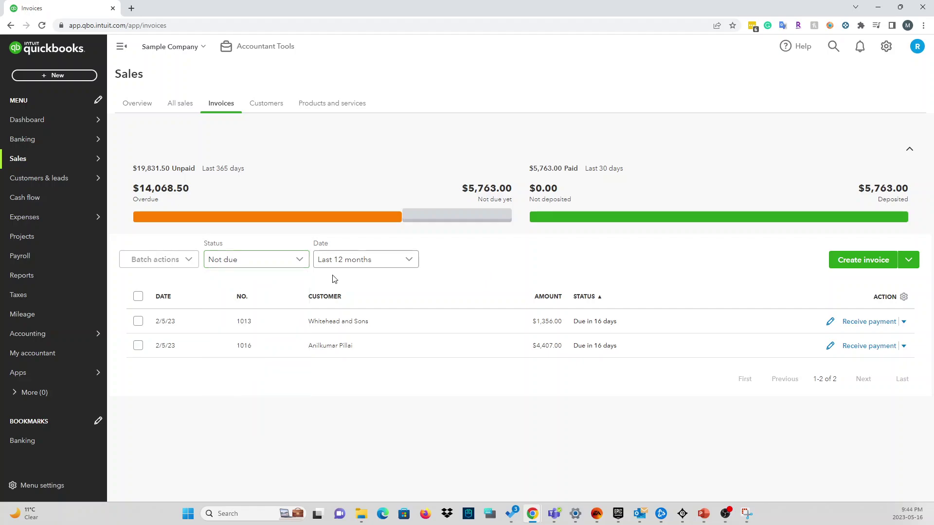